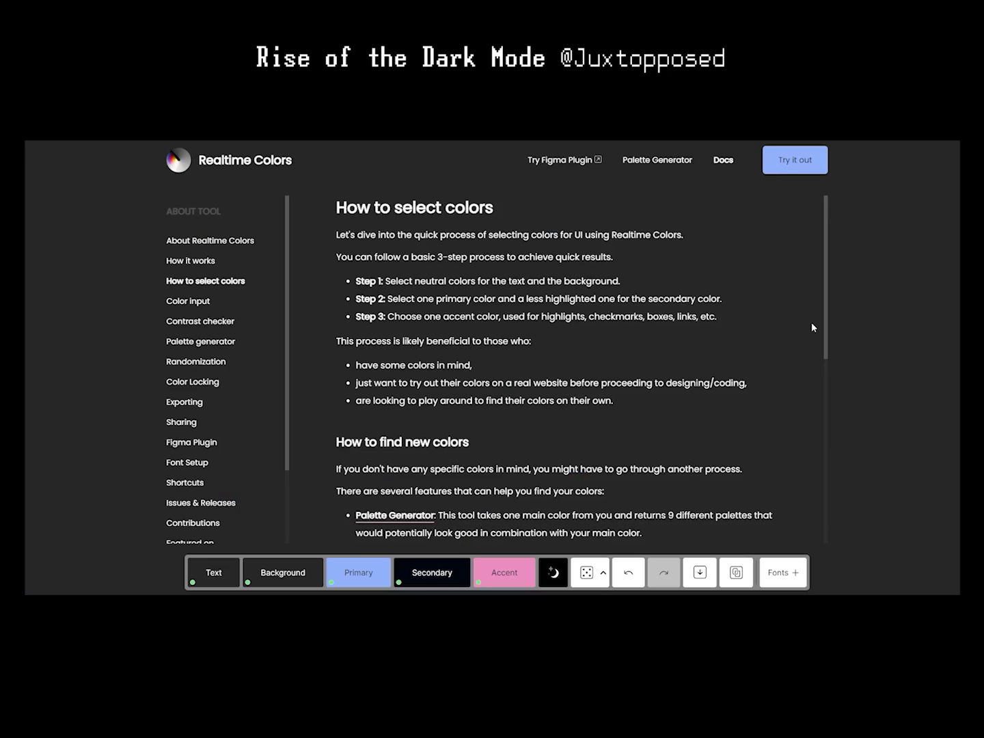
Close the Custom Color Selector and the Color dialog so the dark-grey scheme shows behind Control Panel.
scroll(811, 328, down, 3)
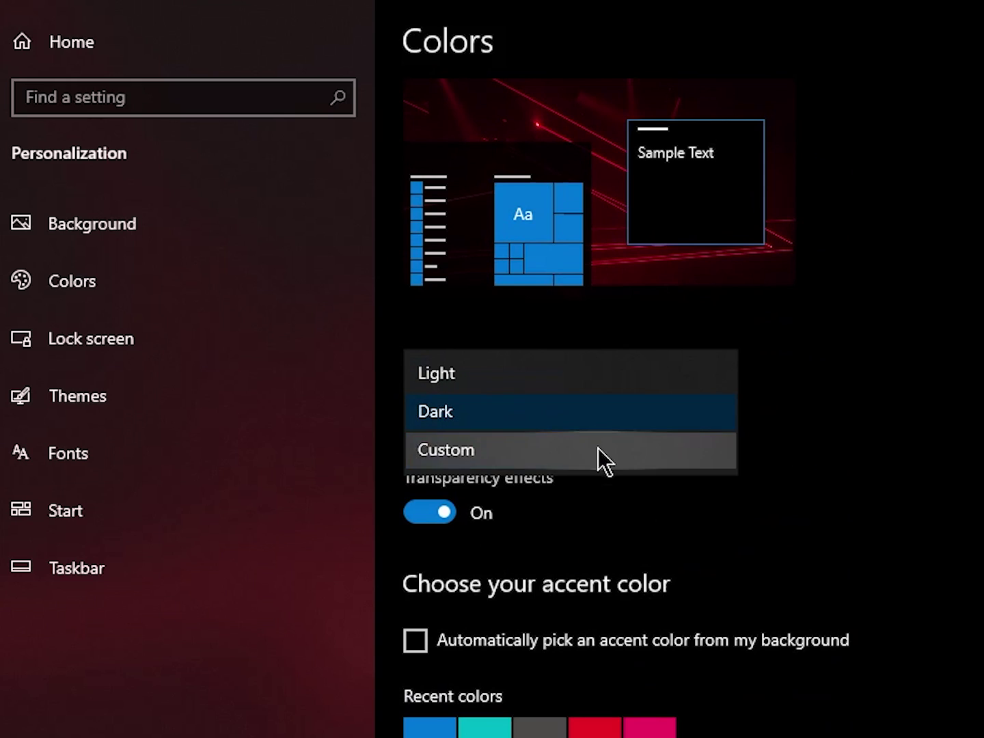
click(599, 447)
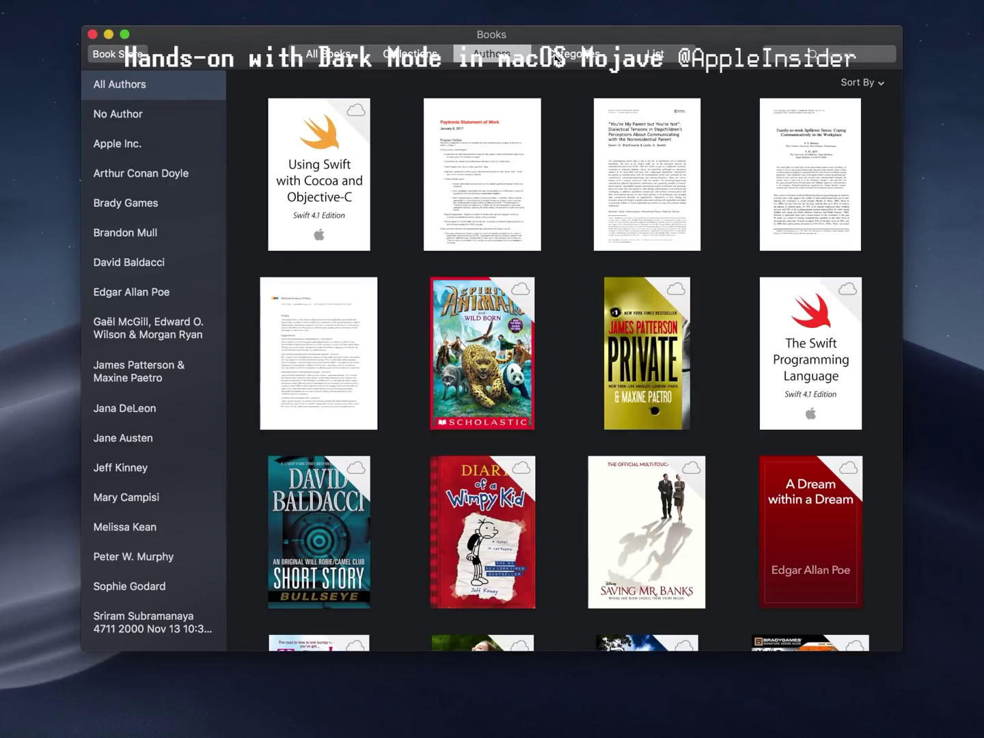
click(557, 58)
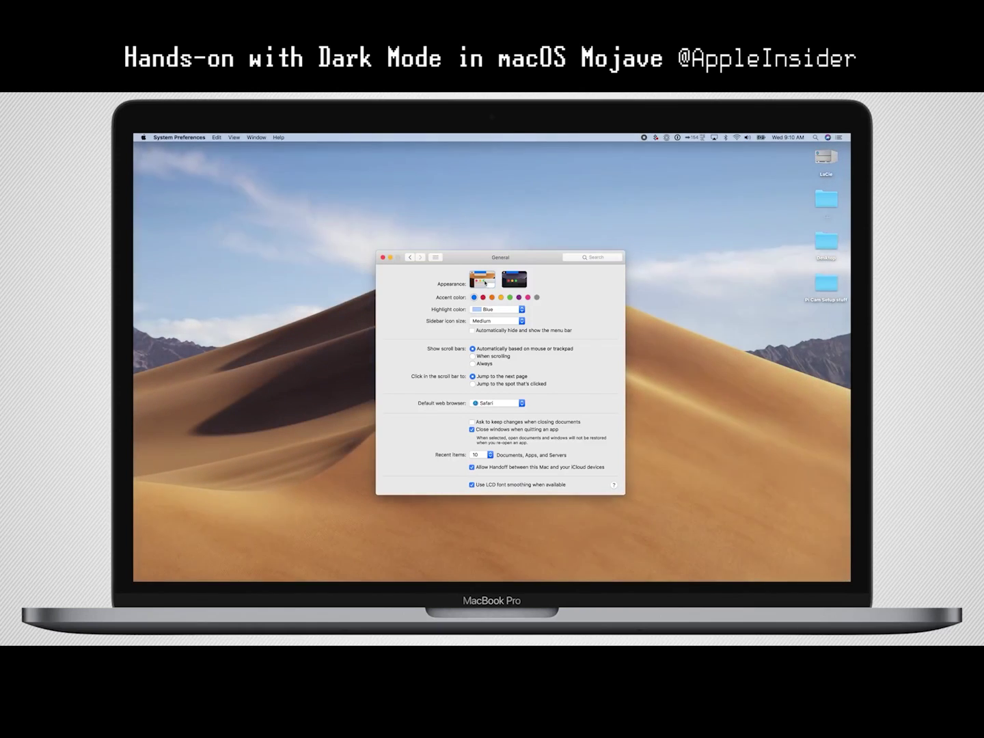
click(514, 286)
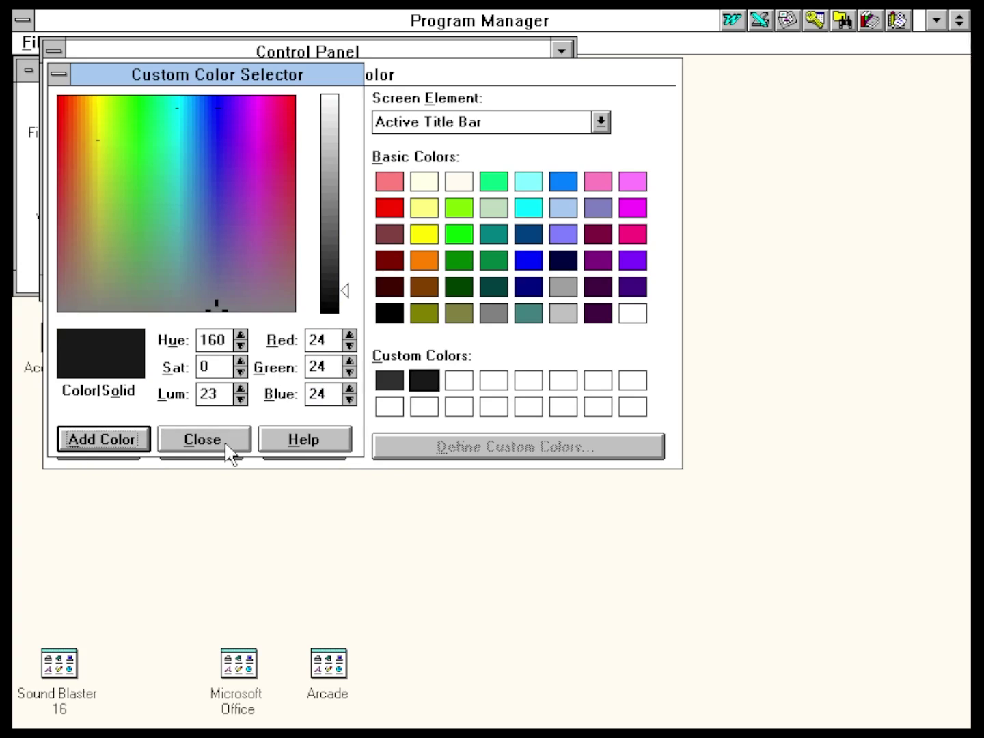
click(226, 444)
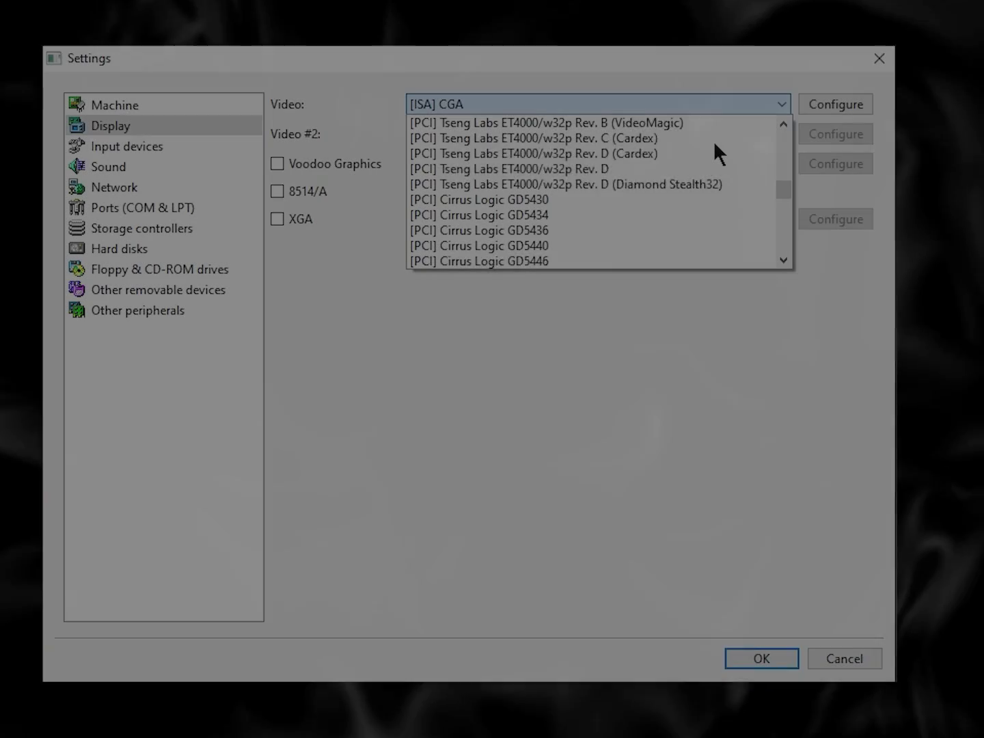
Select the [PCI] S3 Vision964 (Diamond Stealth64 VRAM) video card and keep 4 MB memory size.
scroll(714, 144, down, 3)
scroll(711, 144, up, 1)
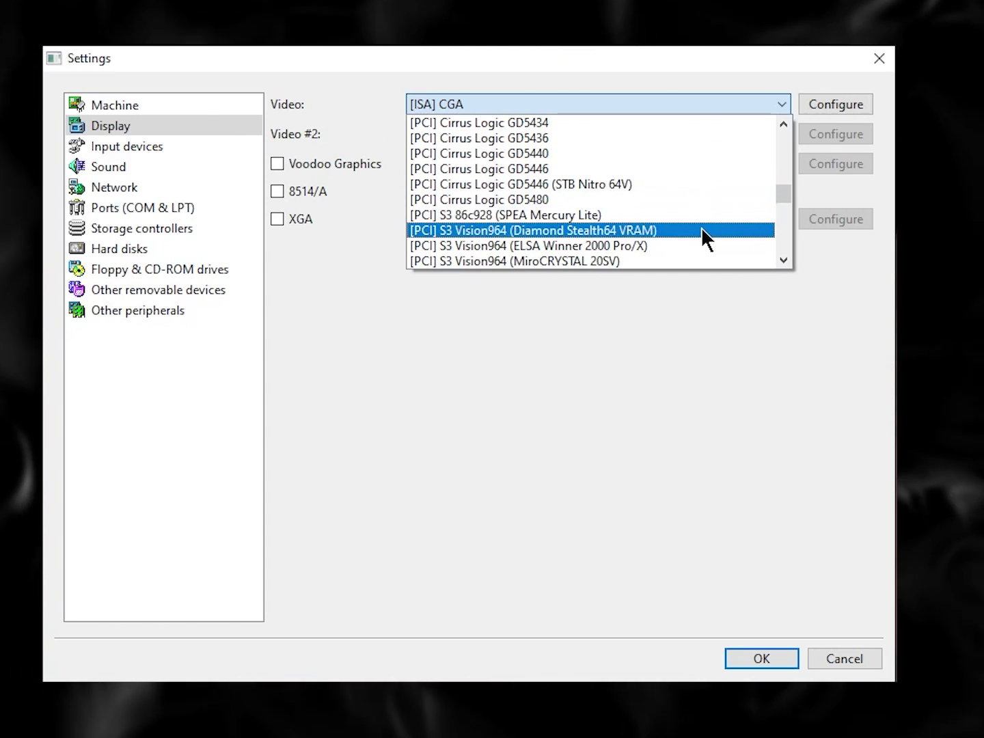
click(701, 229)
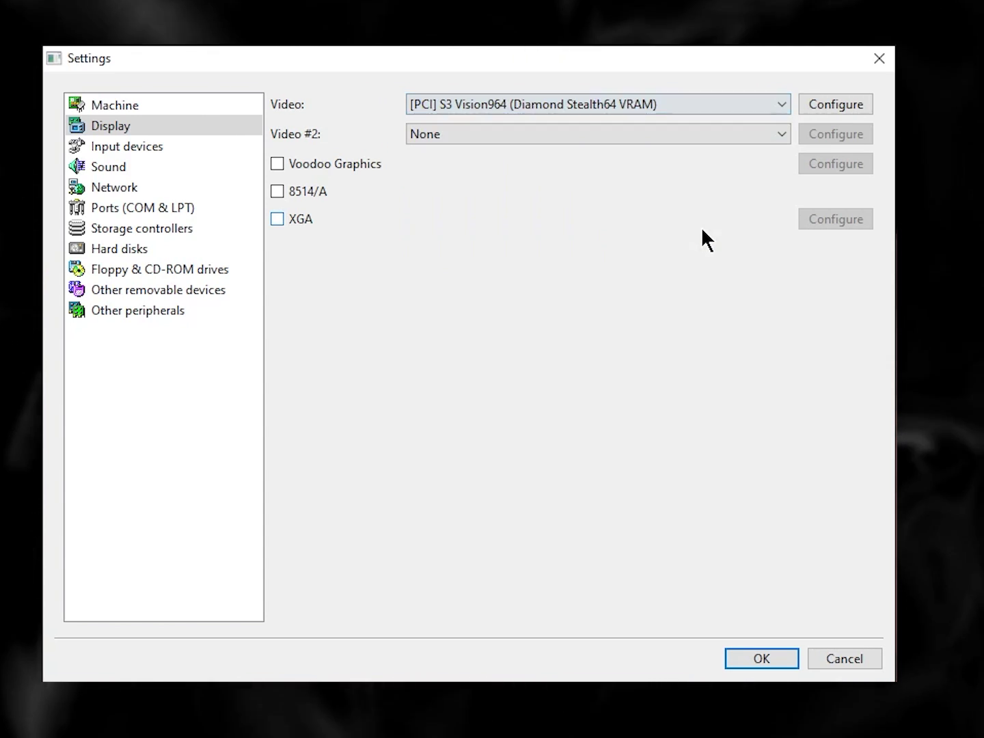
click(868, 97)
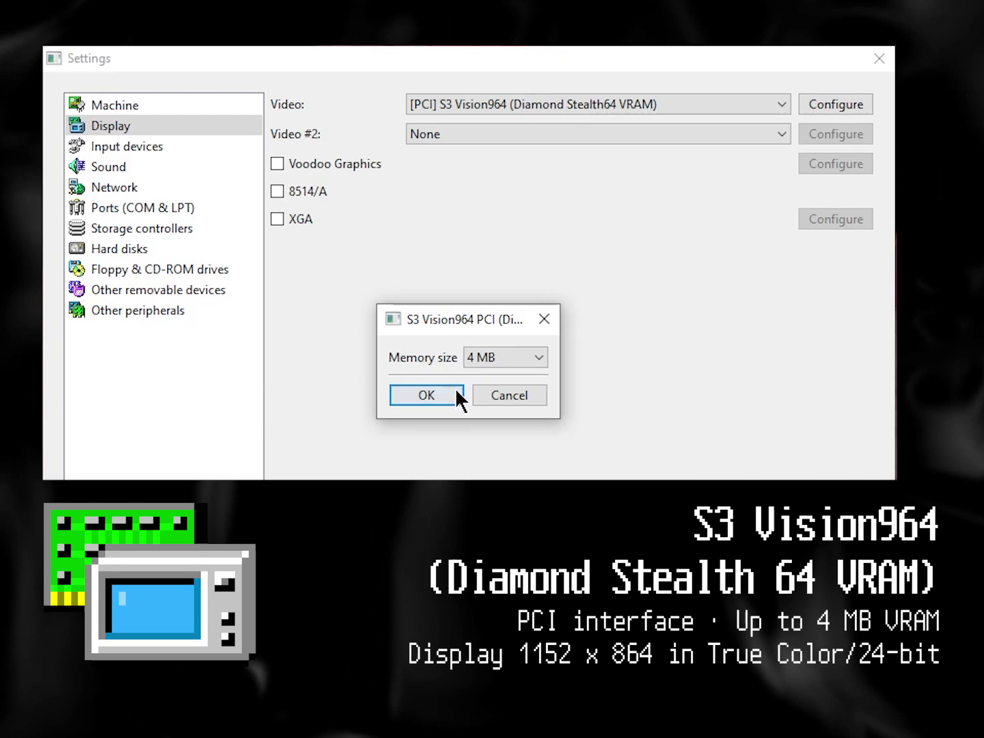
click(456, 394)
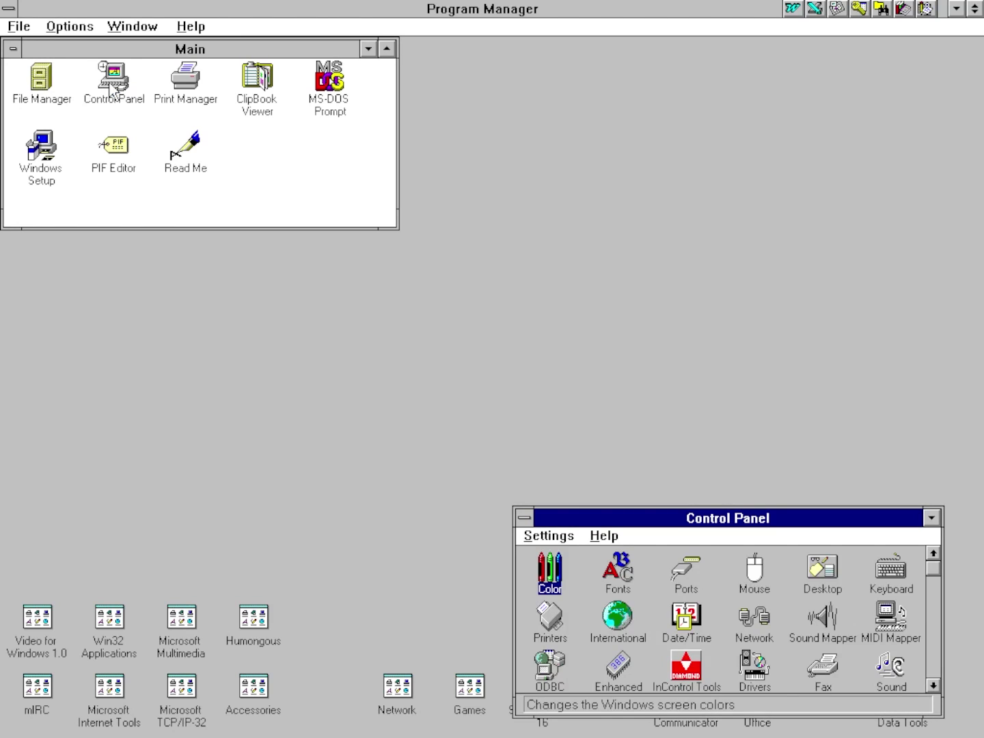
Open the Color dialog with the full palette and select Active Title Bar as the screen element.
double_click(551, 567)
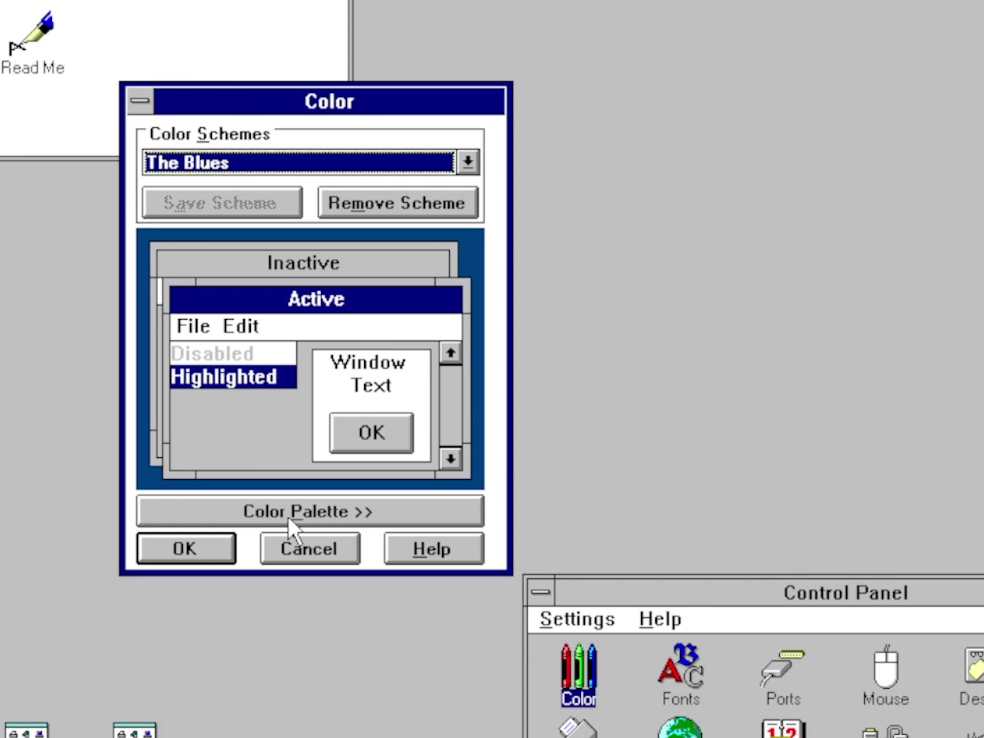
click(330, 666)
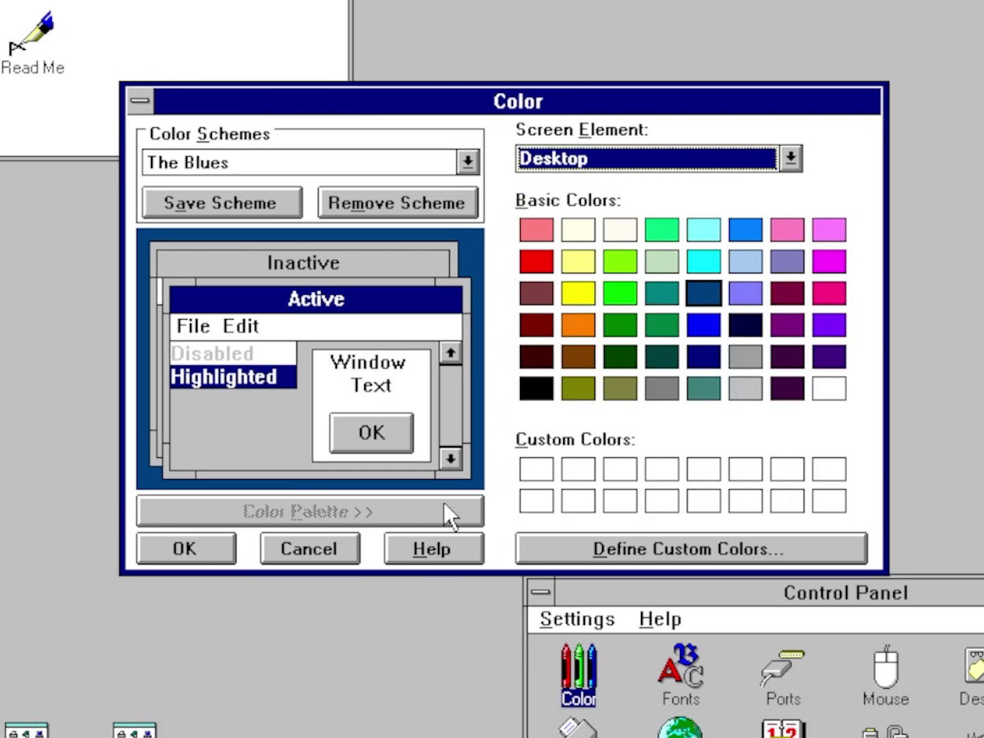
click(794, 156)
click(792, 274)
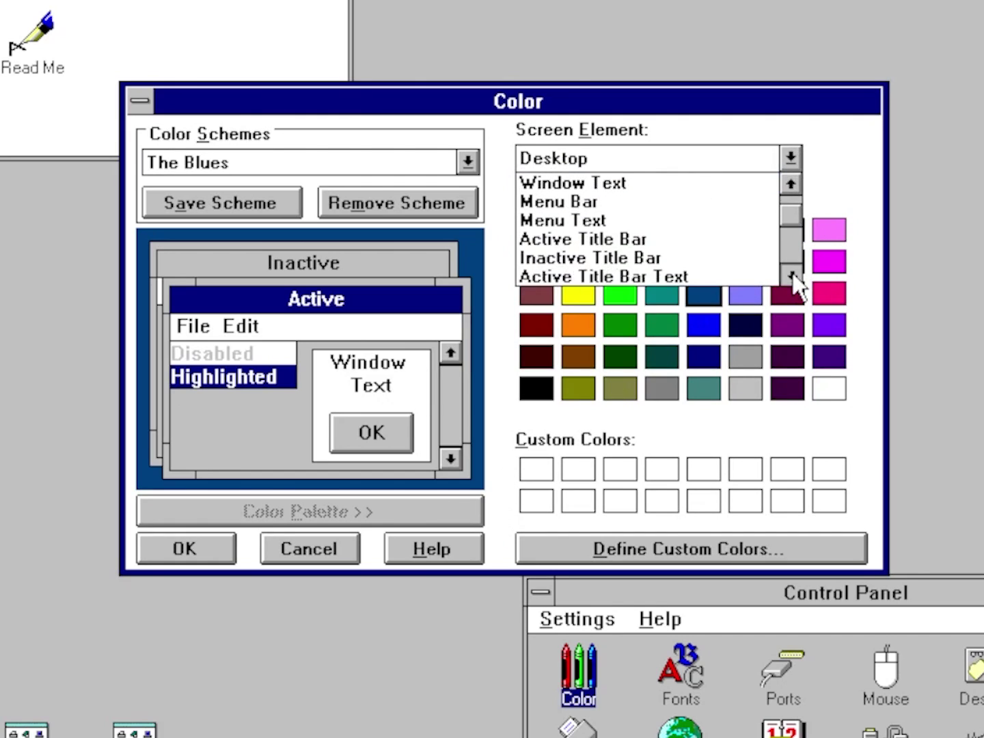
click(685, 205)
Define a dark-grey custom colour (value 24) and apply it to the Active Title Bar.
click(568, 470)
click(599, 540)
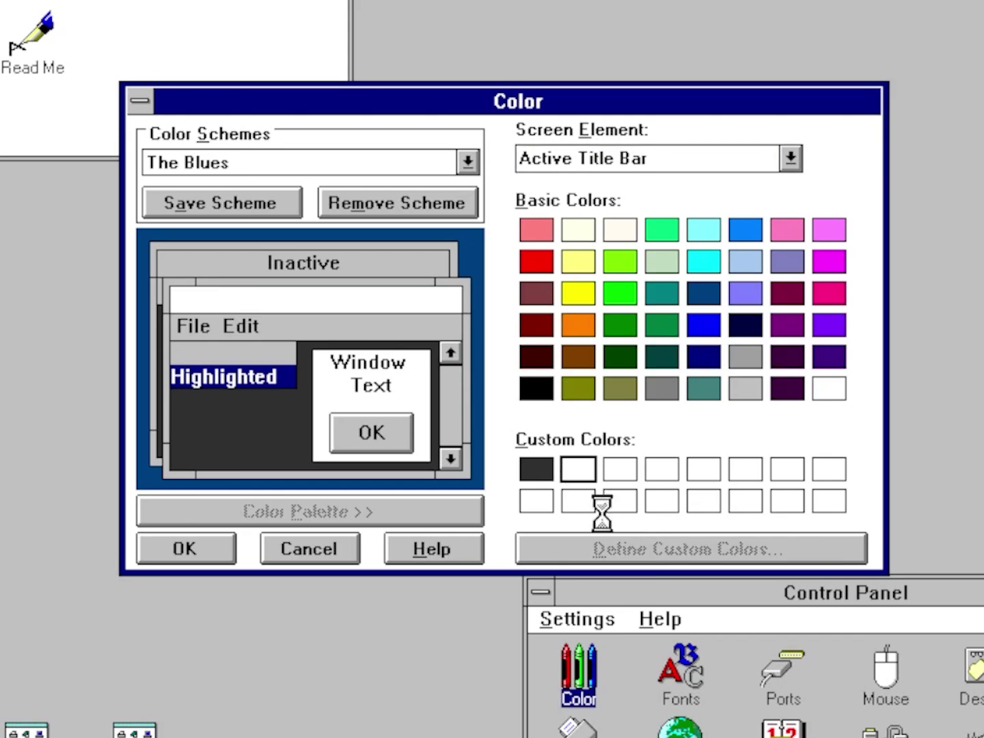
text(24)
double_click(454, 452)
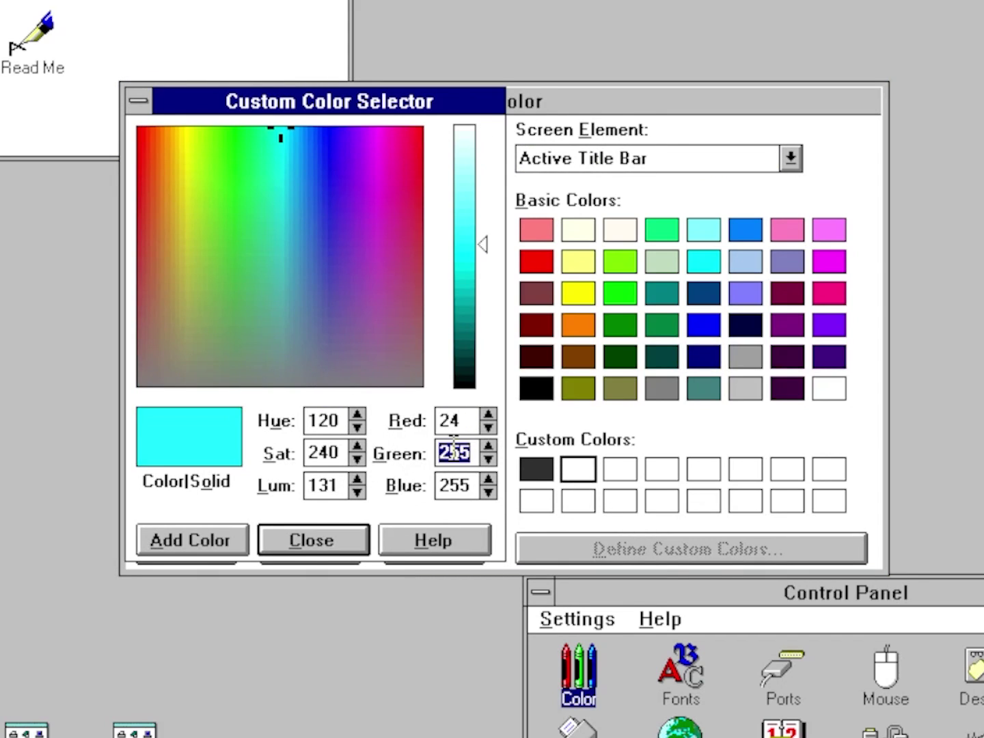
click(192, 540)
click(311, 540)
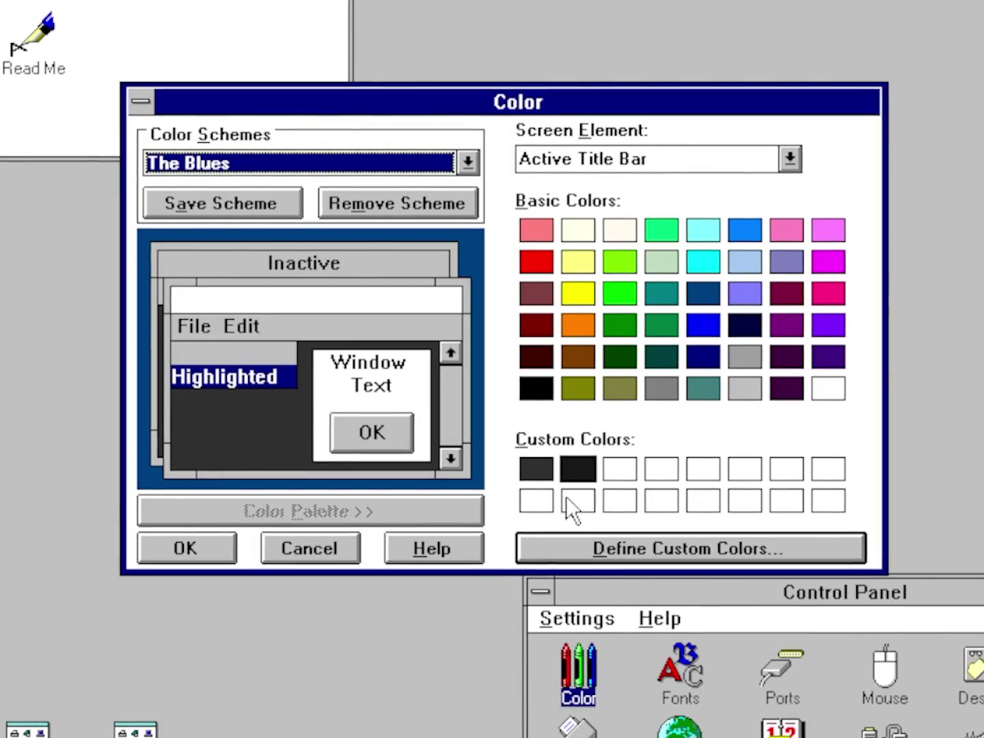
click(575, 469)
Select Inactive Title Bar, then Inactive Title Bar Text, as the screen element.
click(772, 163)
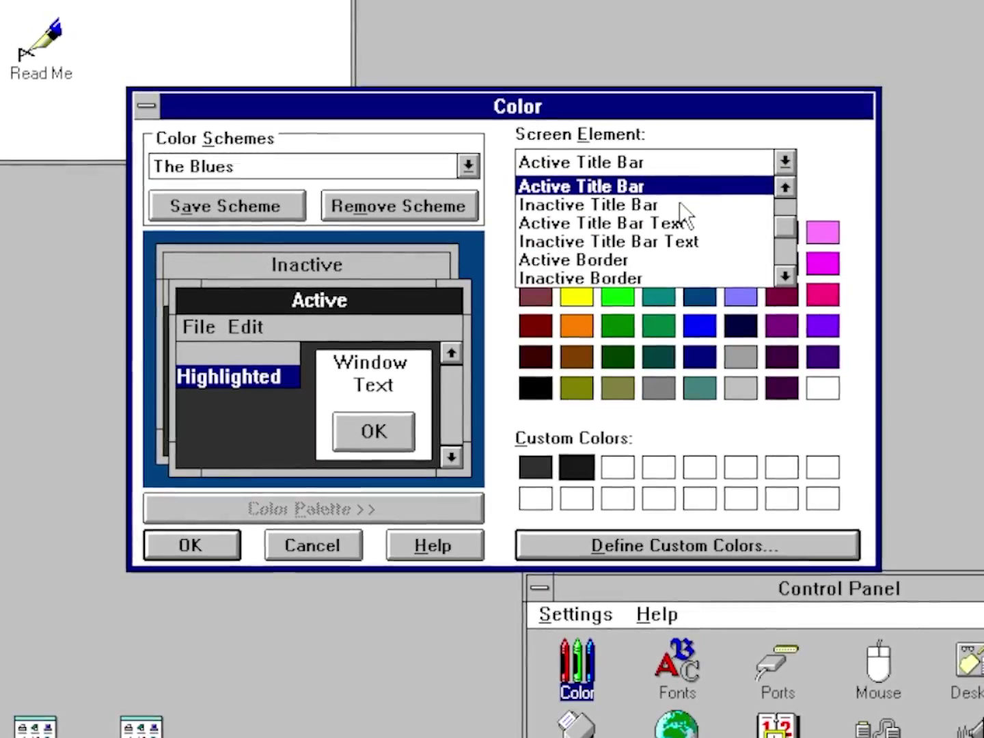
click(683, 208)
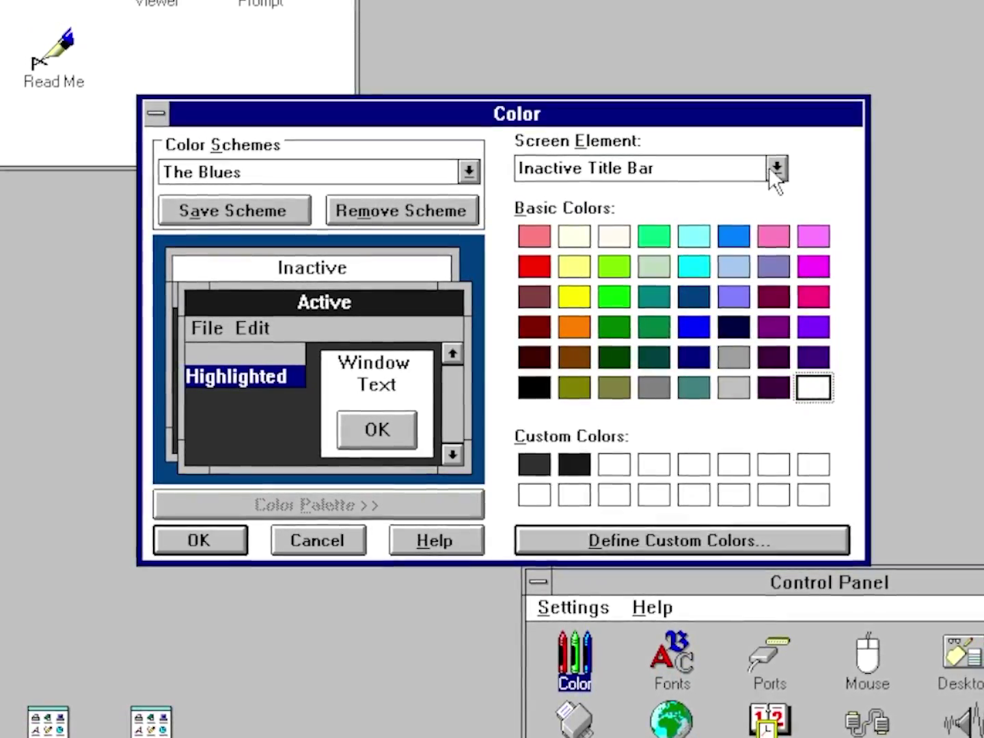
click(779, 166)
click(684, 208)
click(778, 166)
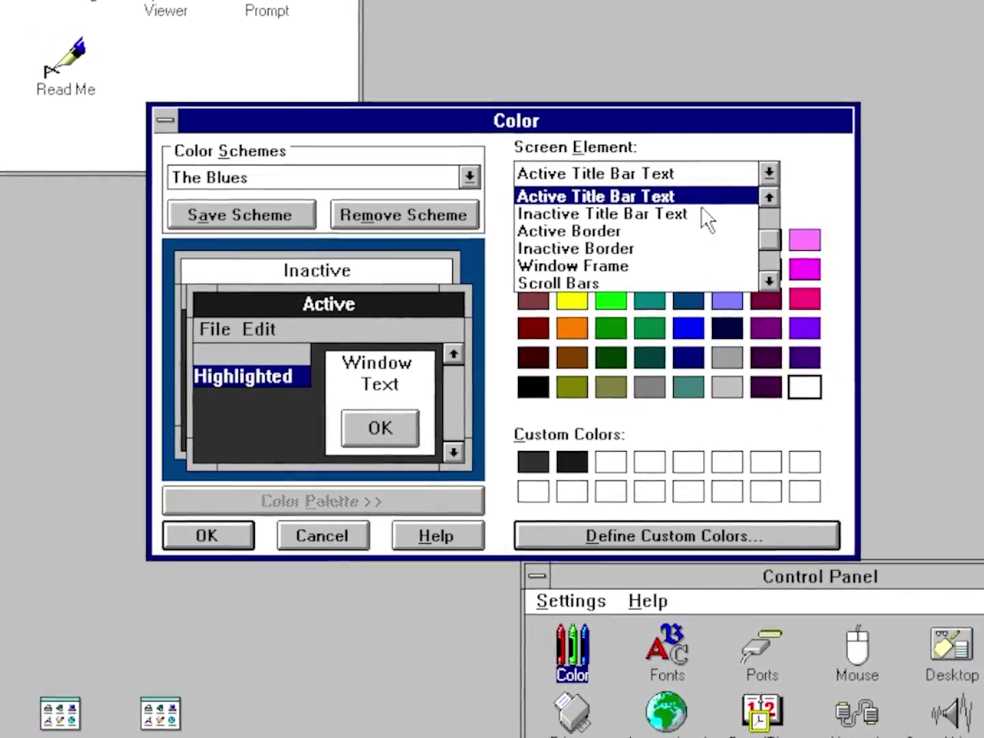
click(702, 212)
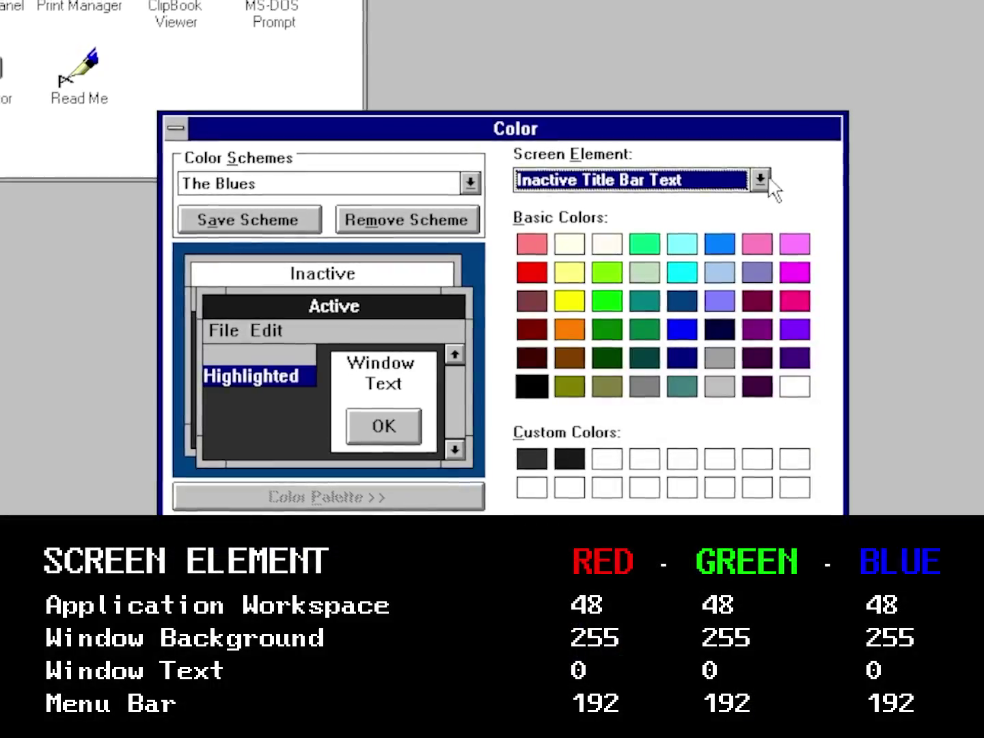
Select the Disabled Text element and briefly check the custom colour definer.
click(768, 173)
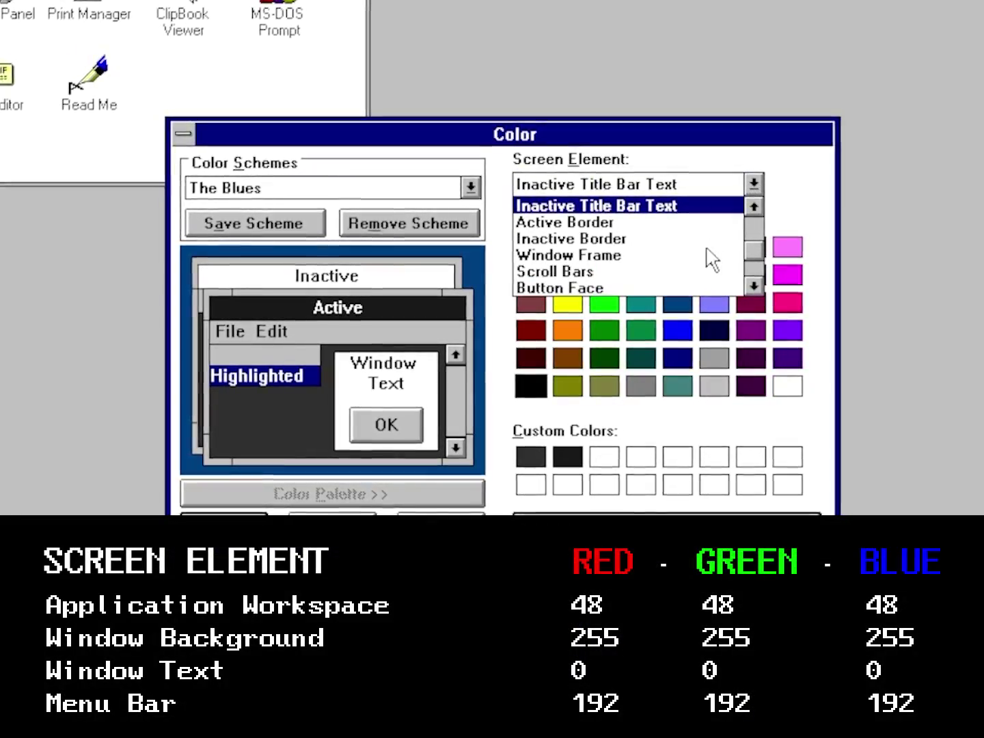
click(757, 285)
click(756, 284)
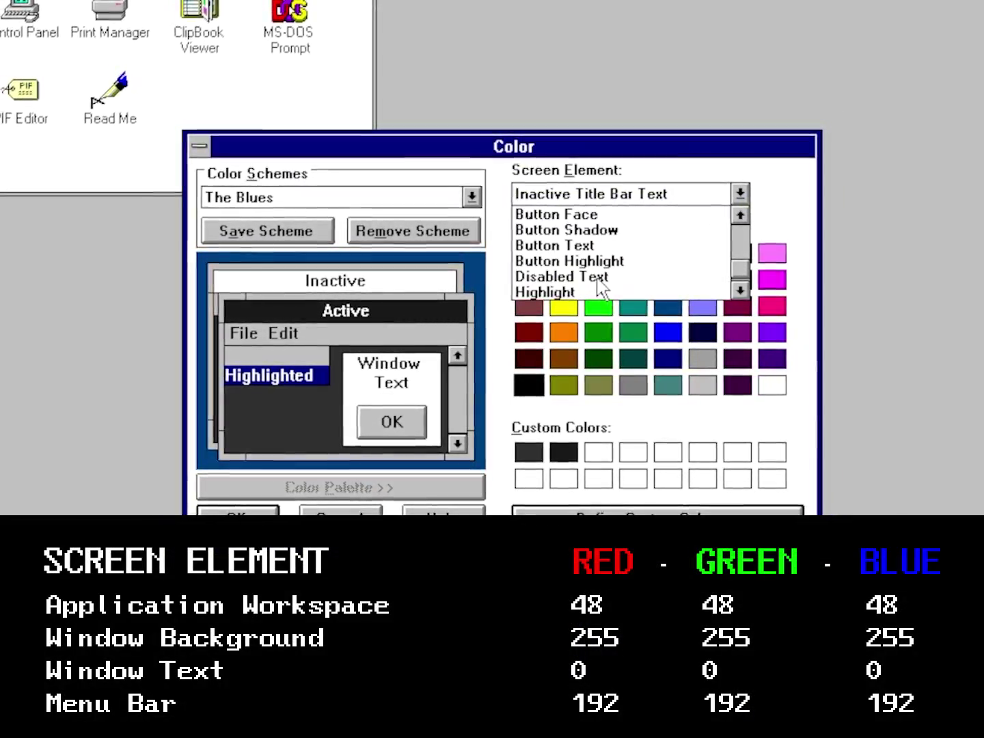
click(595, 275)
click(710, 511)
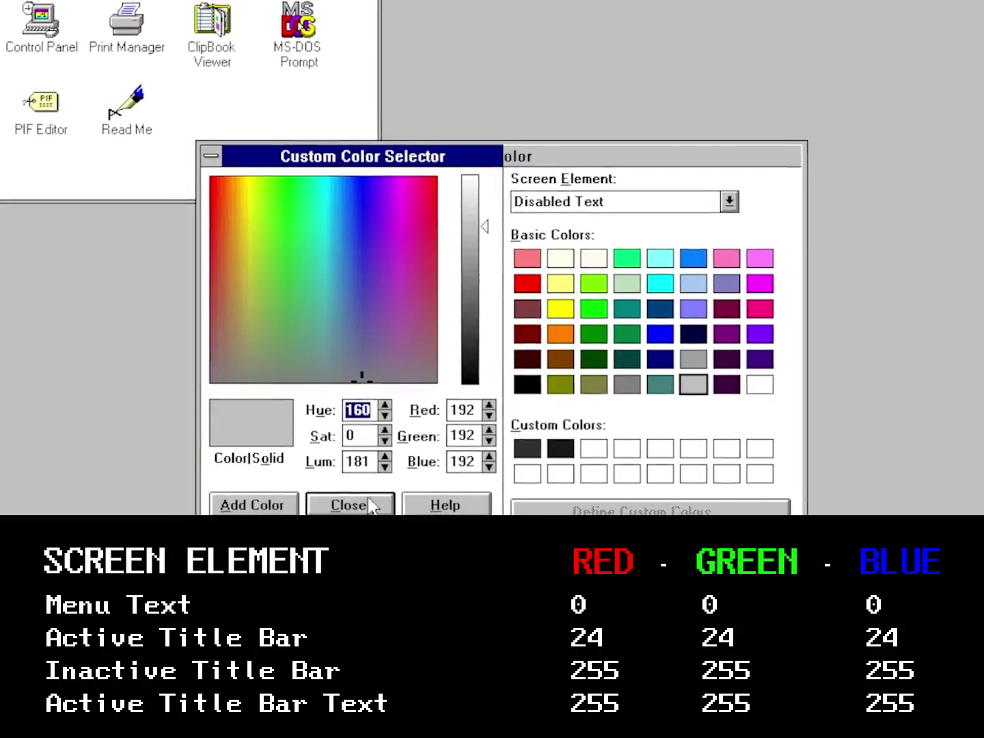
click(369, 504)
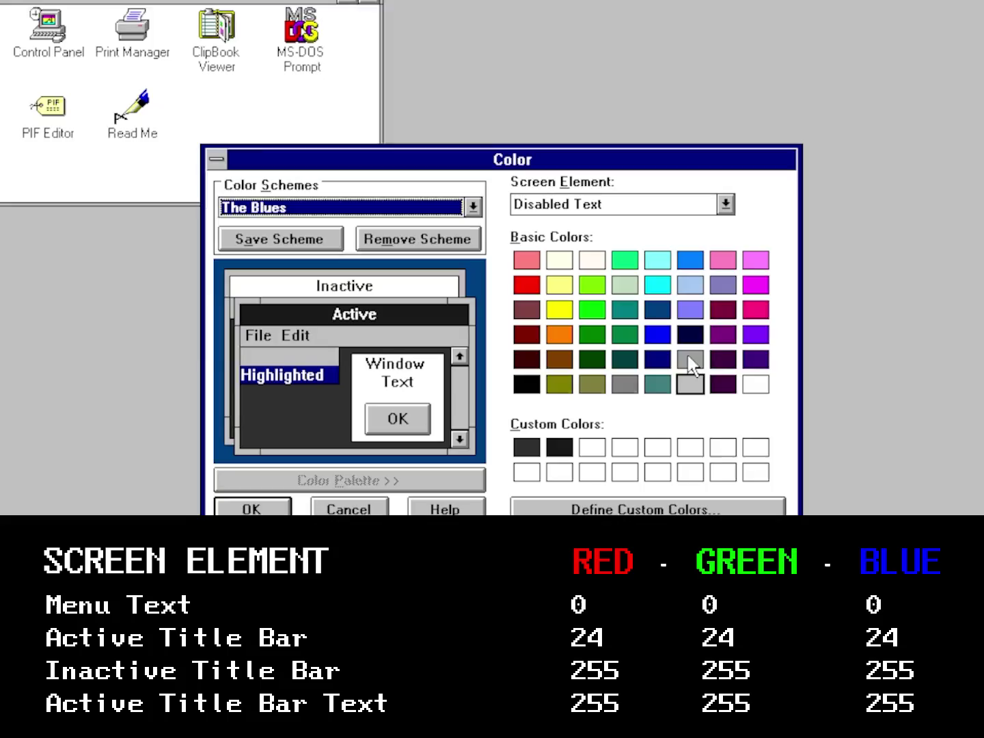
click(589, 507)
click(378, 501)
Make the Highlight element white and select Highlighted Text.
click(722, 206)
click(572, 275)
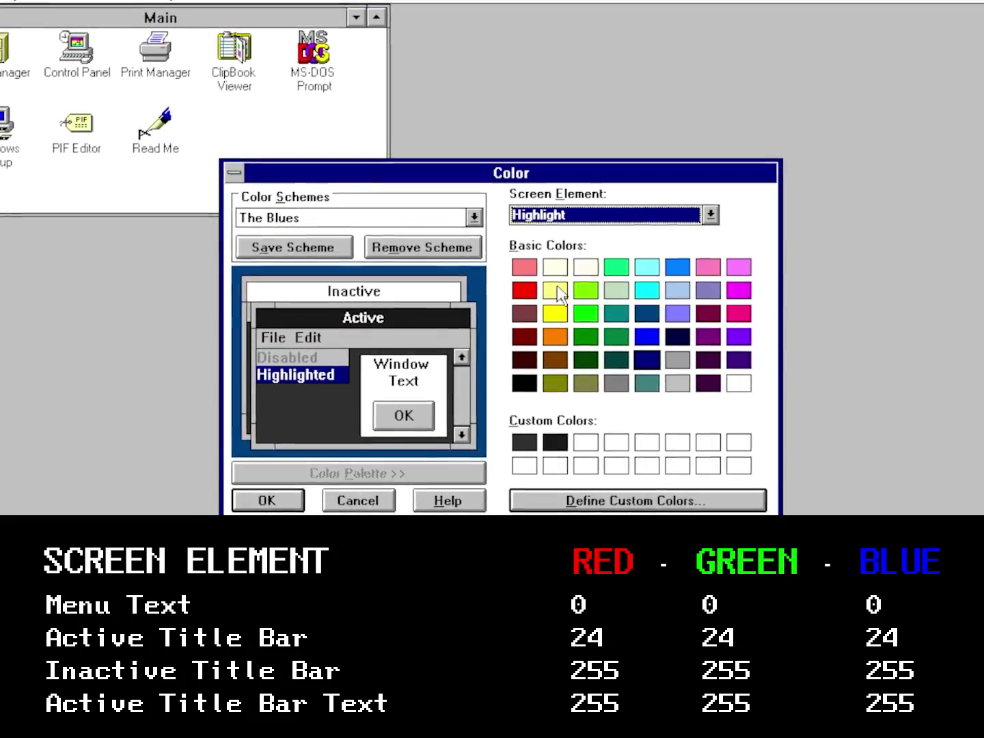
click(734, 382)
click(707, 217)
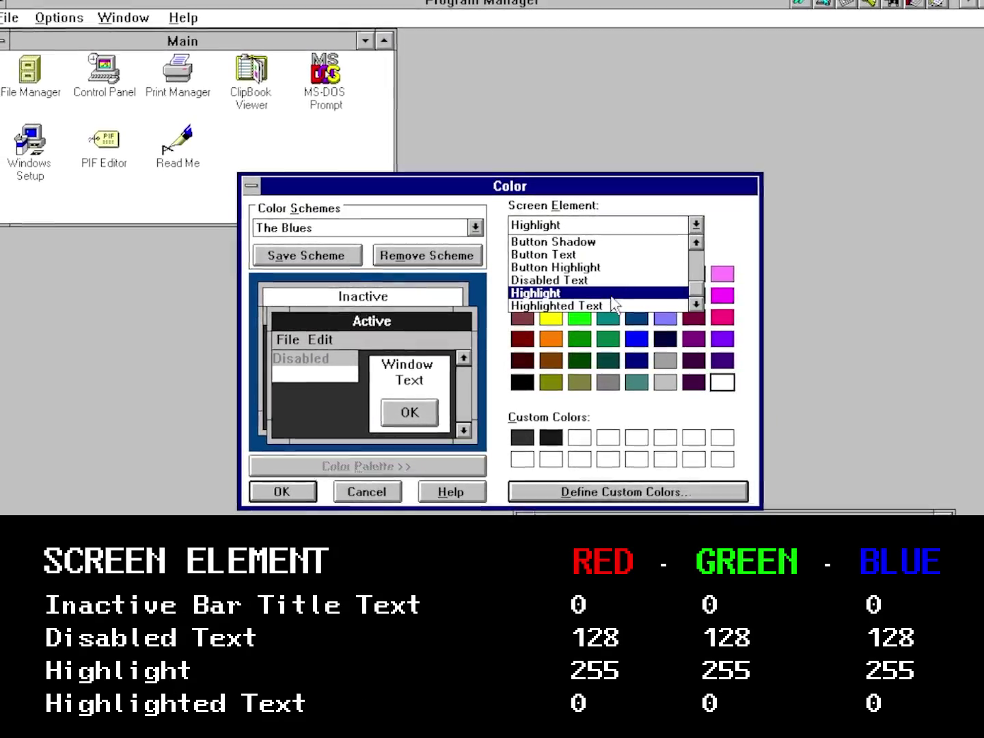
click(598, 298)
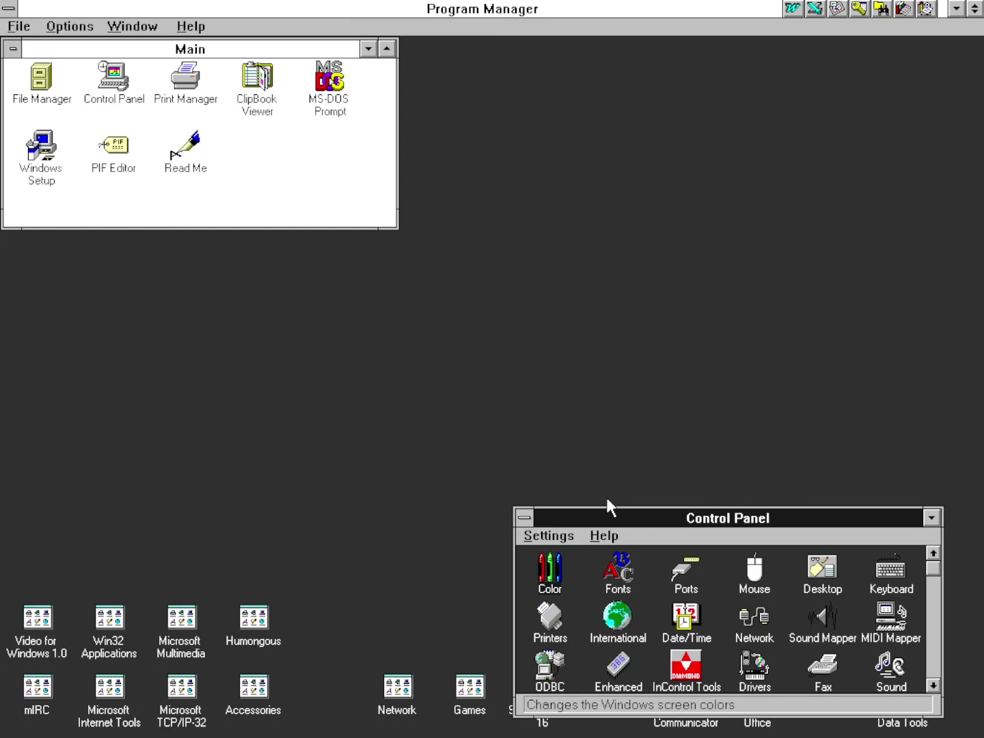
Move Control Panel to mid-screen, reopen Color with its palette, and save the scheme as 'Dark Mode 1.0'.
drag(591, 515, 535, 298)
double_click(490, 368)
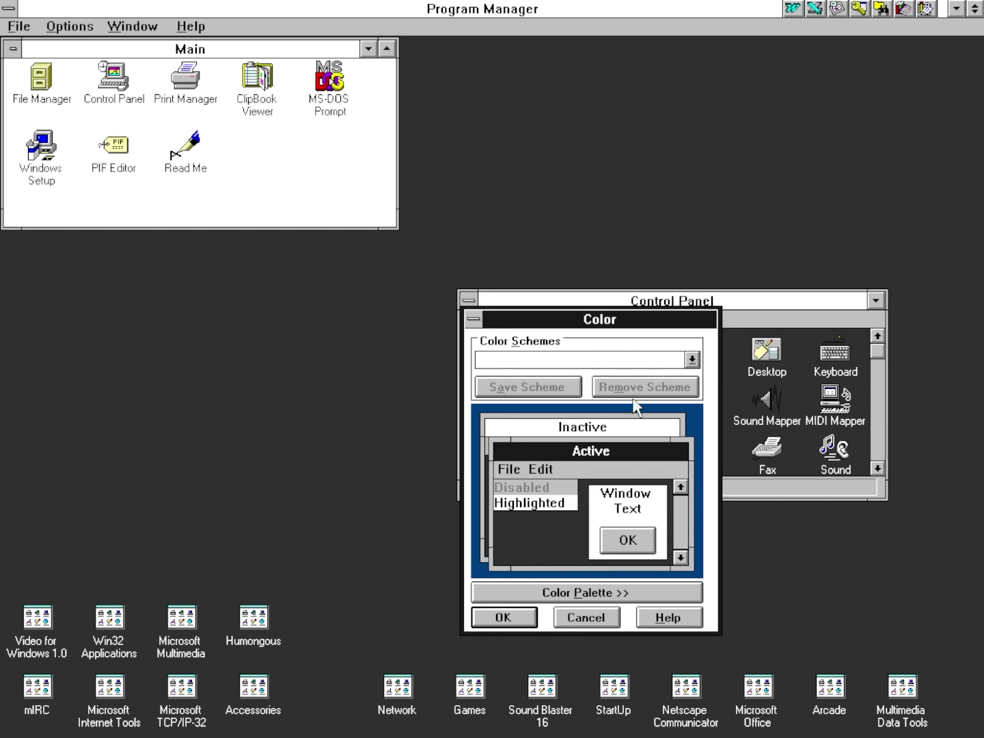
click(622, 593)
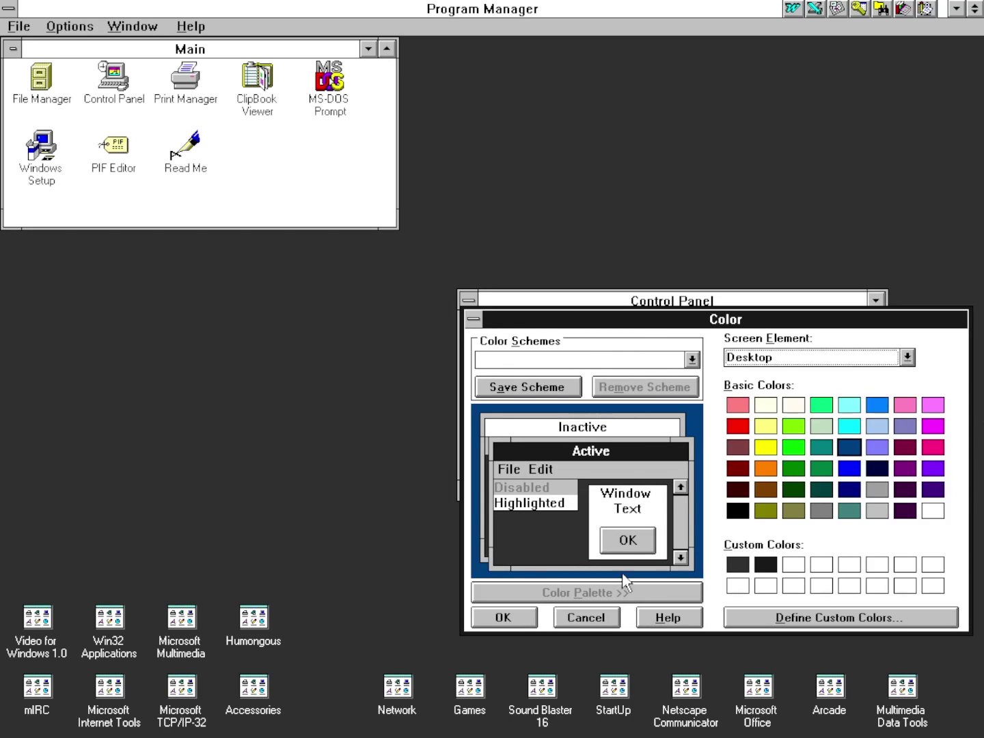
click(558, 388)
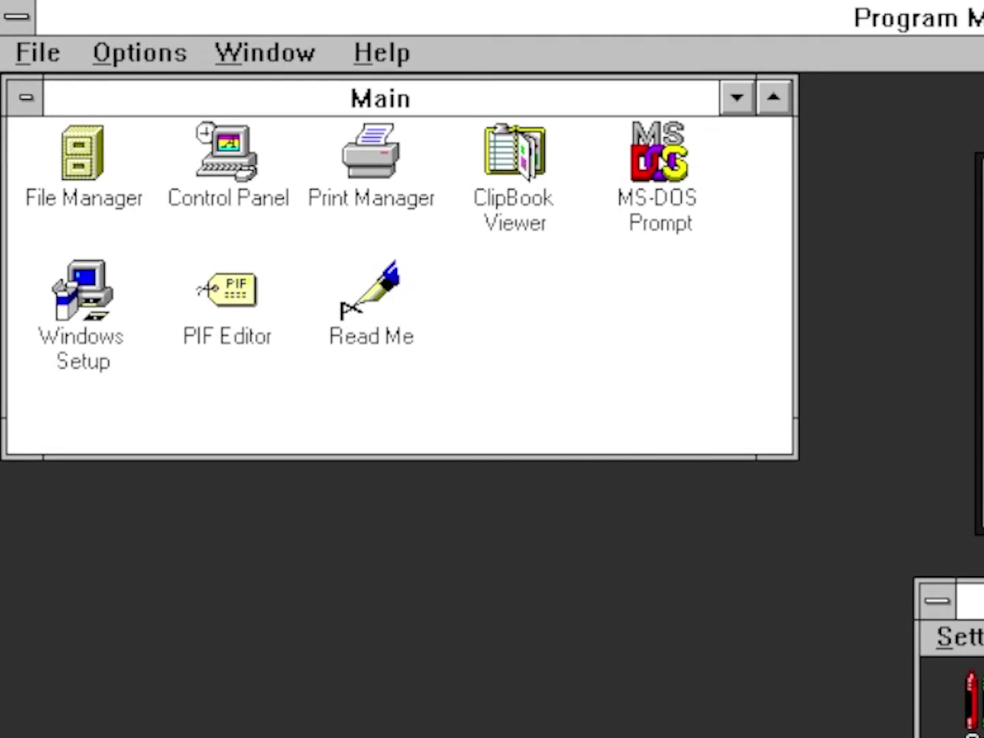
click(581, 215)
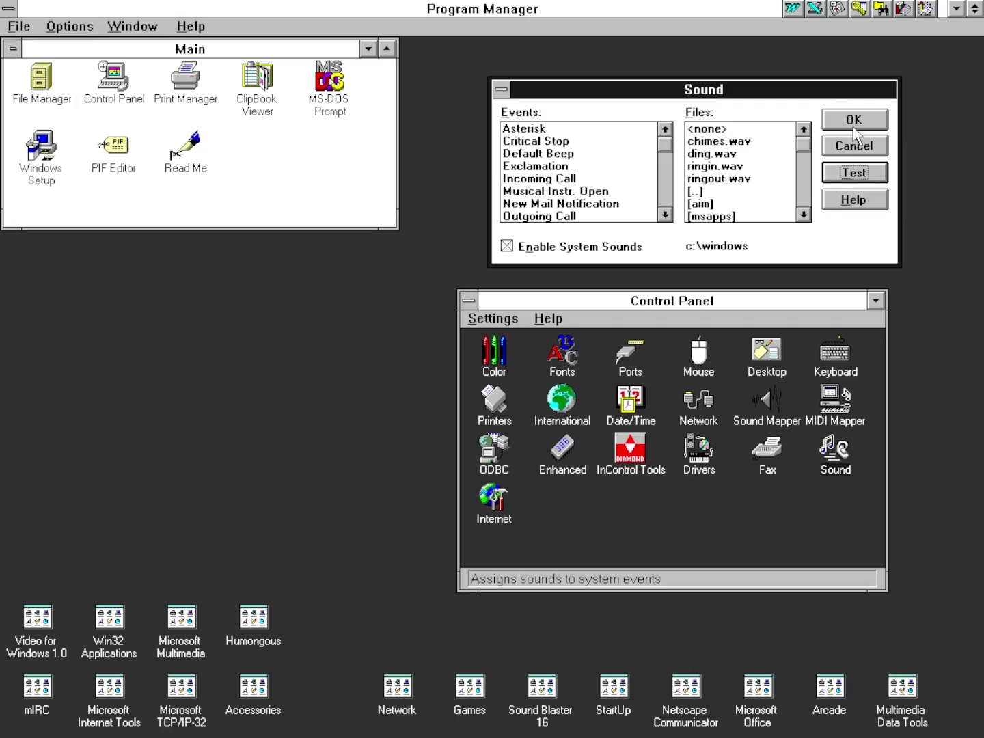
Cancel the Sound dialog and scroll SPEEDUP.DOC down to page 6.
click(854, 146)
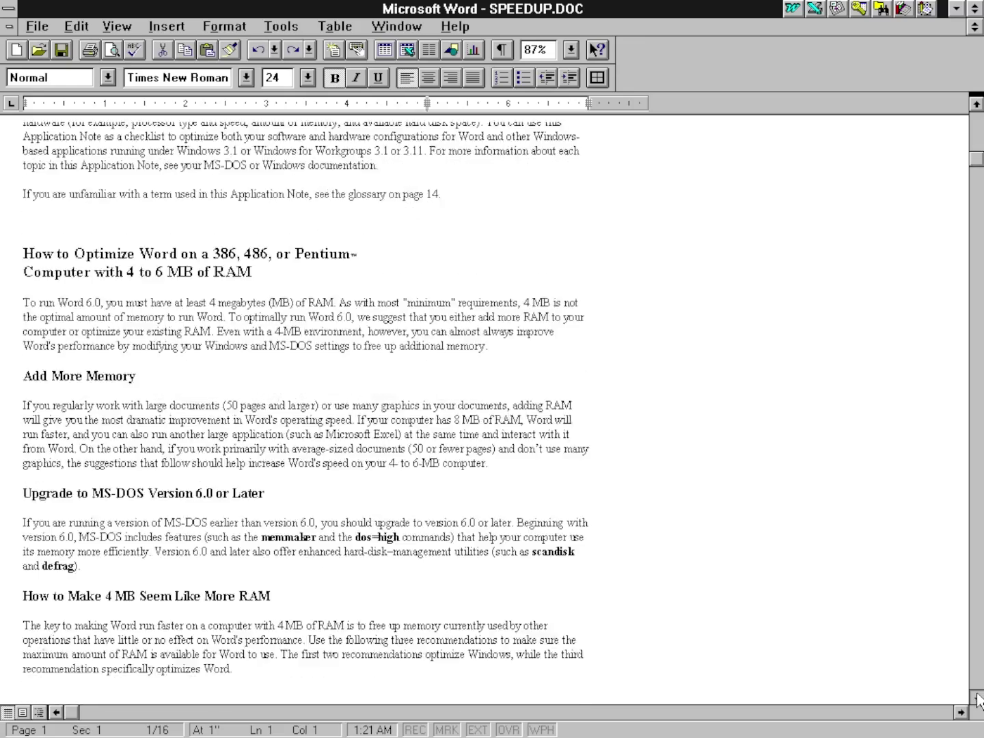
scroll(975, 698, down, 15)
scroll(976, 697, down, 20)
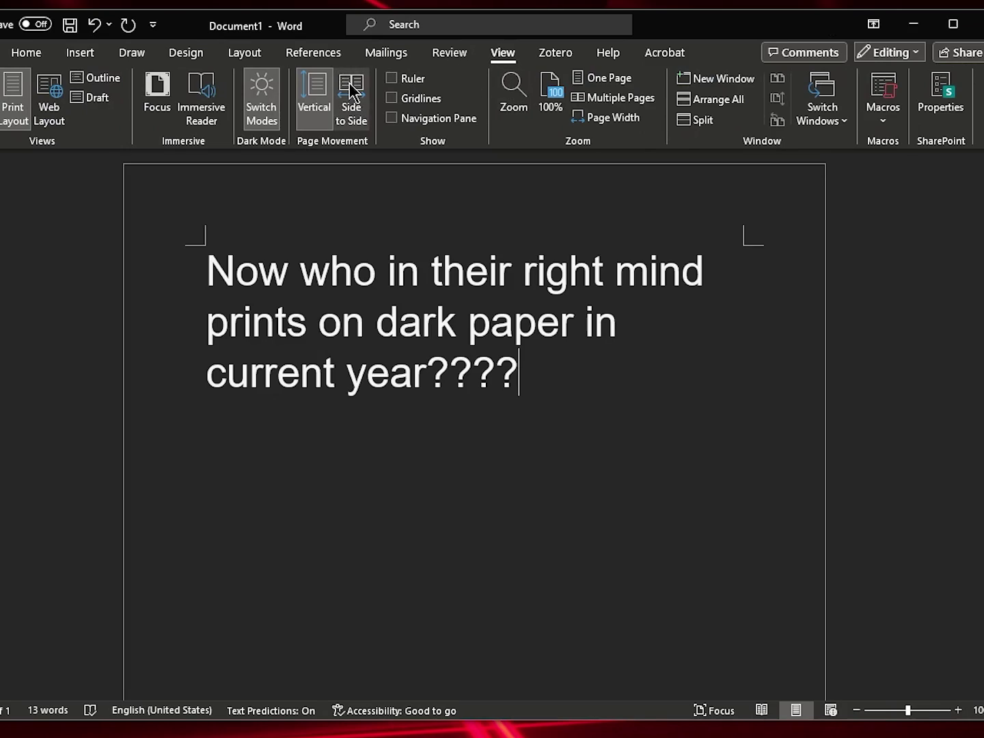
Toggle the page between dark and white several times, ending on dark.
click(262, 101)
click(261, 102)
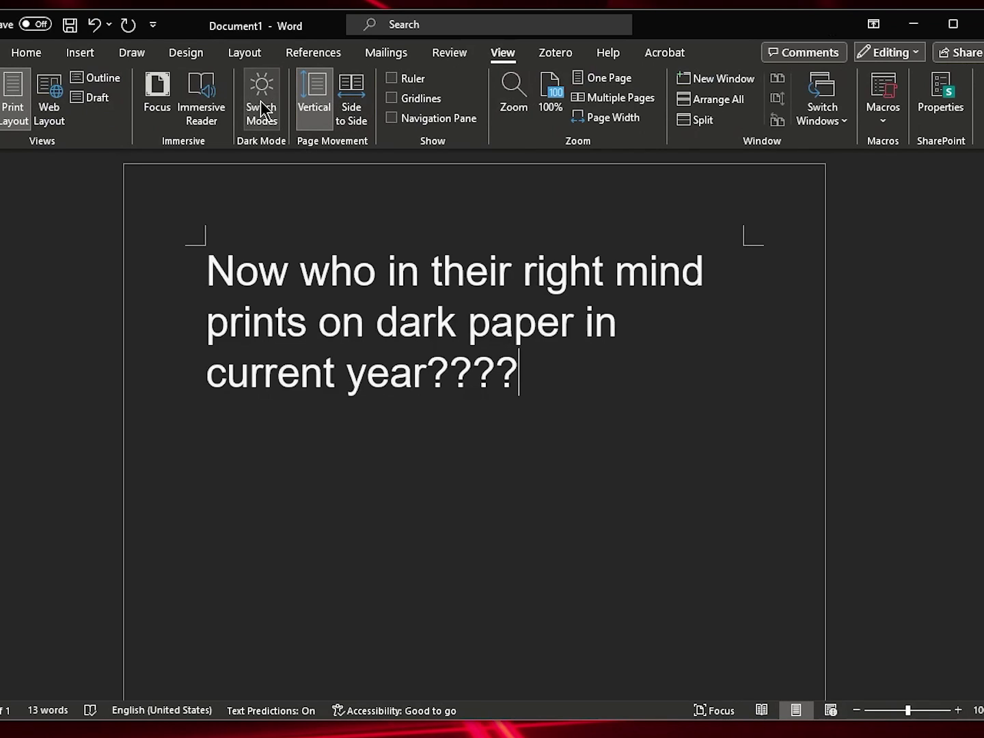
click(261, 102)
click(261, 101)
click(261, 102)
click(261, 102)
click(261, 102)
click(261, 103)
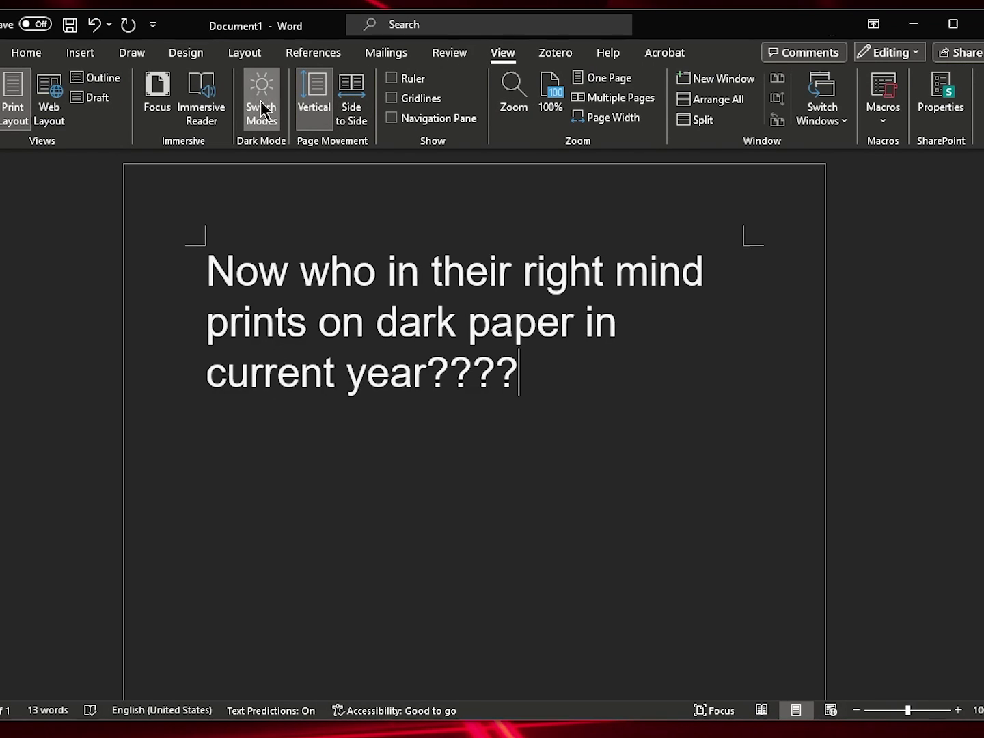
click(261, 102)
click(262, 104)
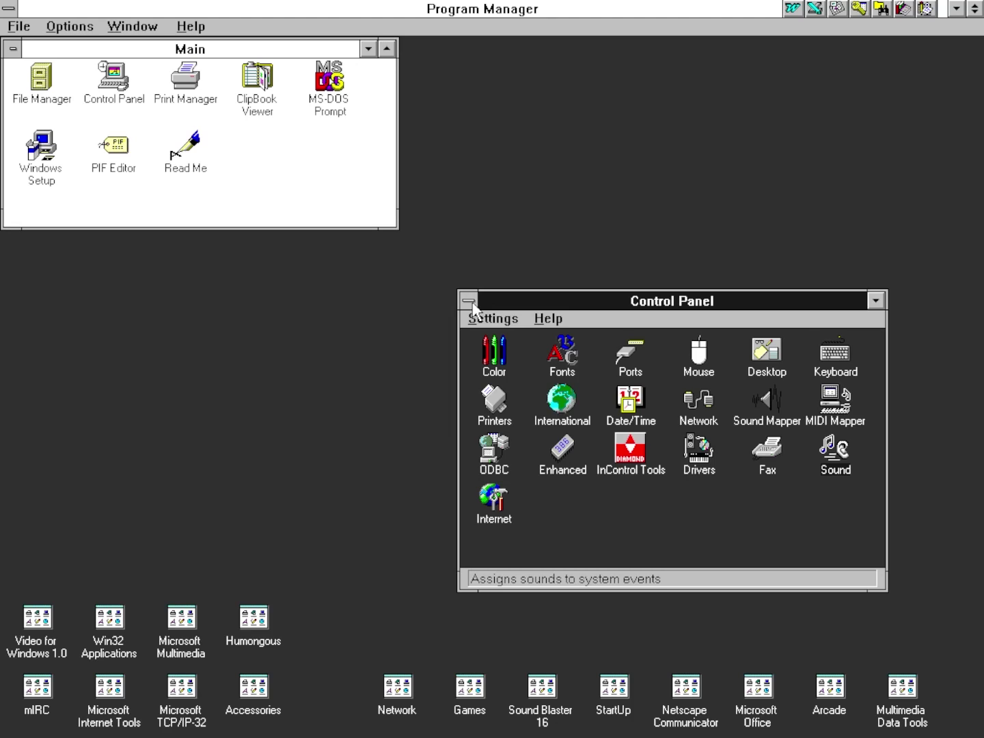
Close the Control Panel window from its control-menu box.
double_click(470, 302)
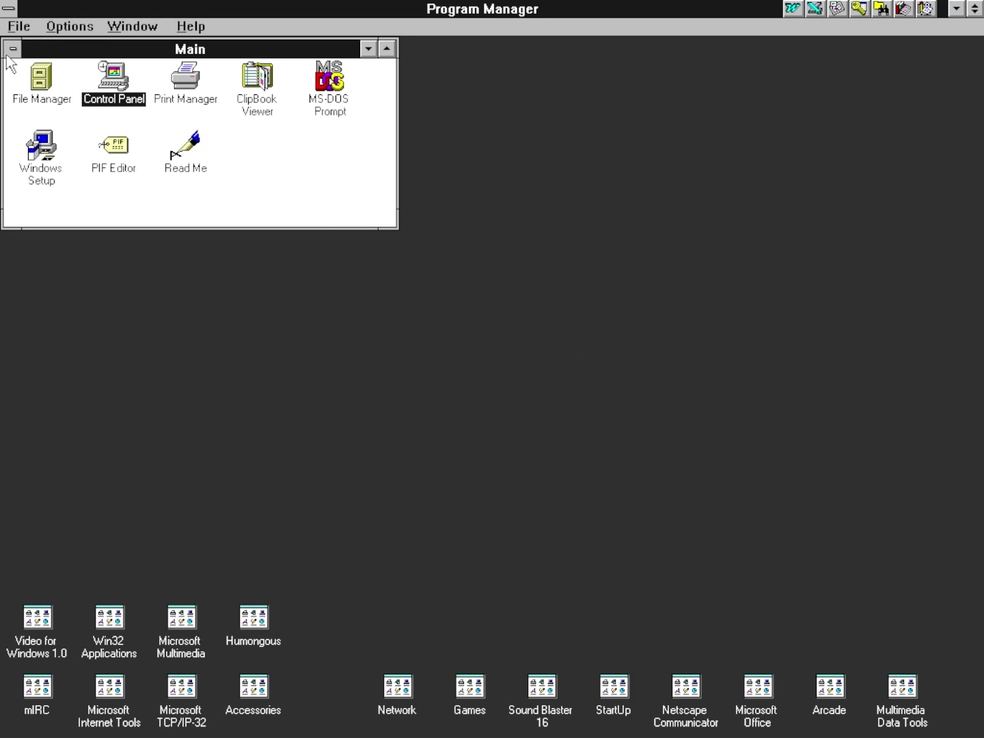